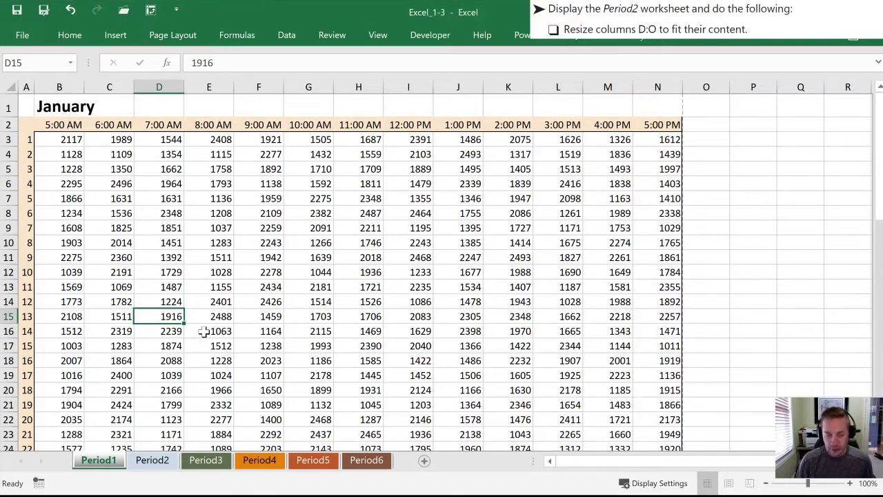
Switch to the Period2 worksheet and autofit the widths of columns D through O to their content
{"action": "key", "text": "ctrl+Next"}
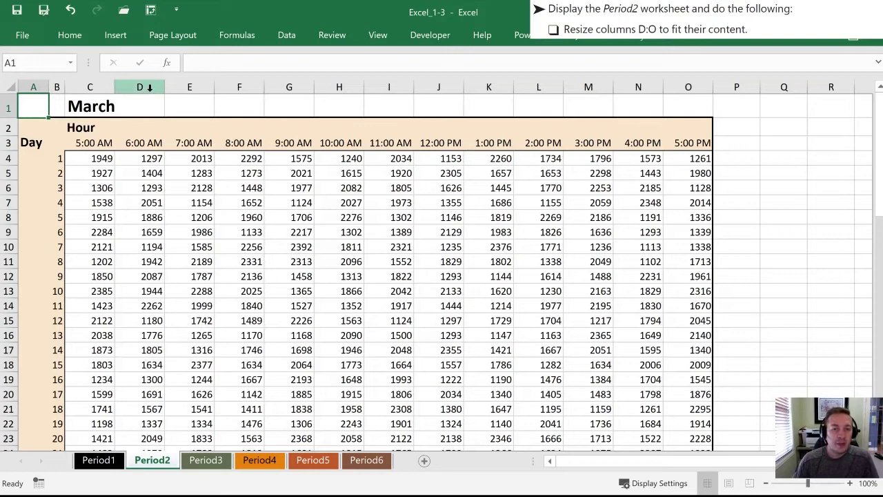
{"action": "left_click", "coordinate": [142, 87]}
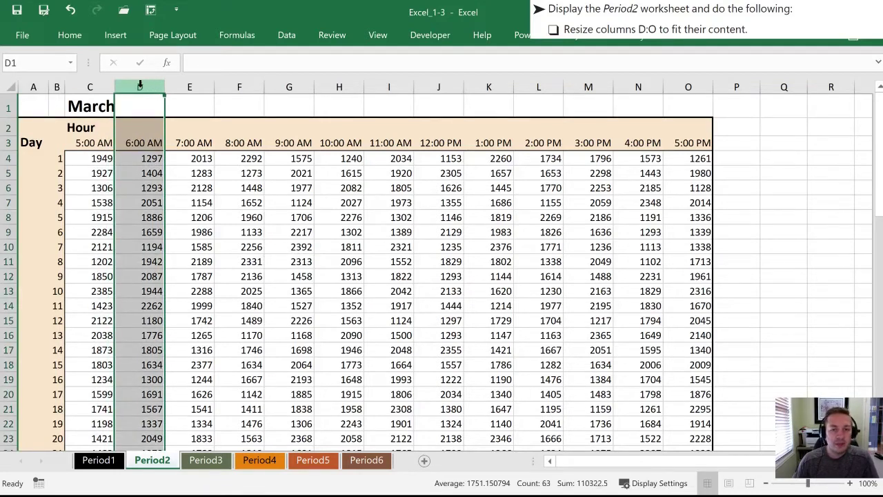
{"action": "left_click", "coordinate": [684, 82], "text": "shift"}
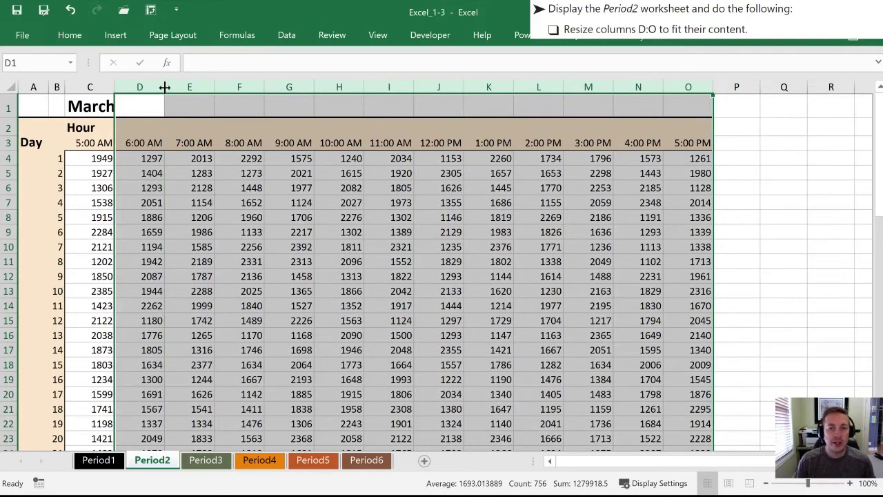
{"action": "double_click", "coordinate": [165, 86]}
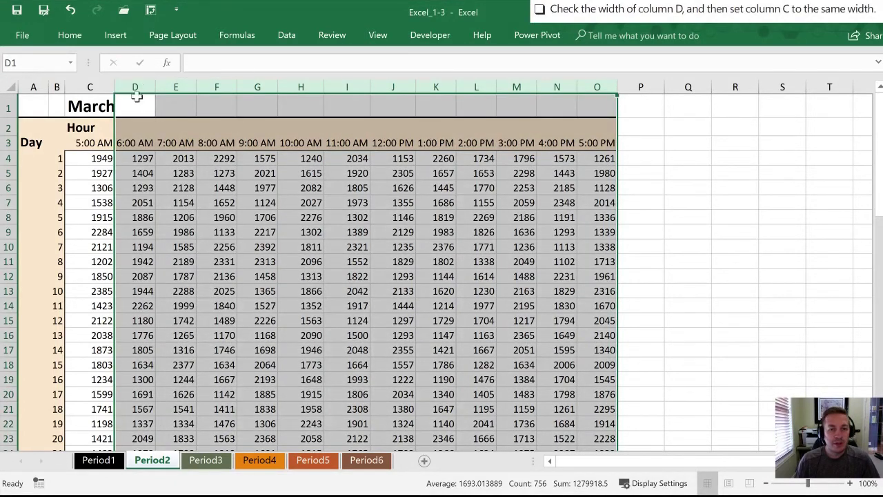
Check the width of column D, and narrow column C by hand to a width of about 7.55
{"action": "left_click", "coordinate": [142, 85]}
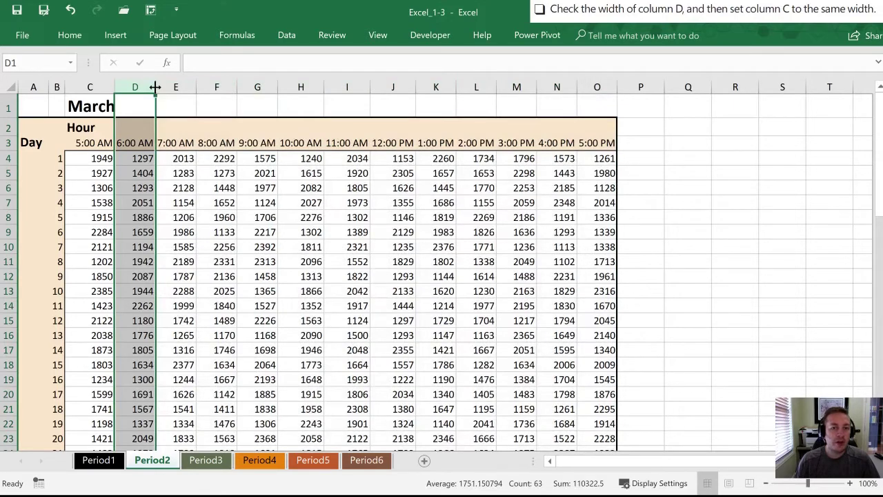
{"action": "left_click", "coordinate": [156, 87]}
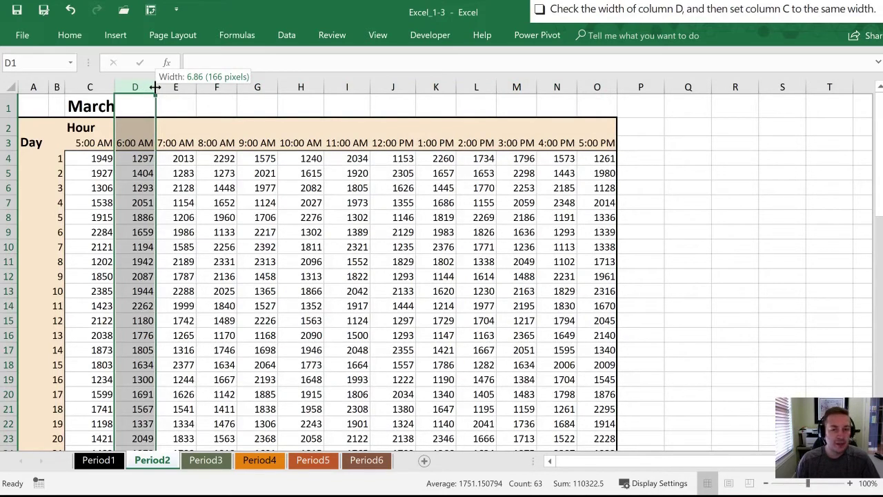
{"action": "left_click", "coordinate": [91, 87]}
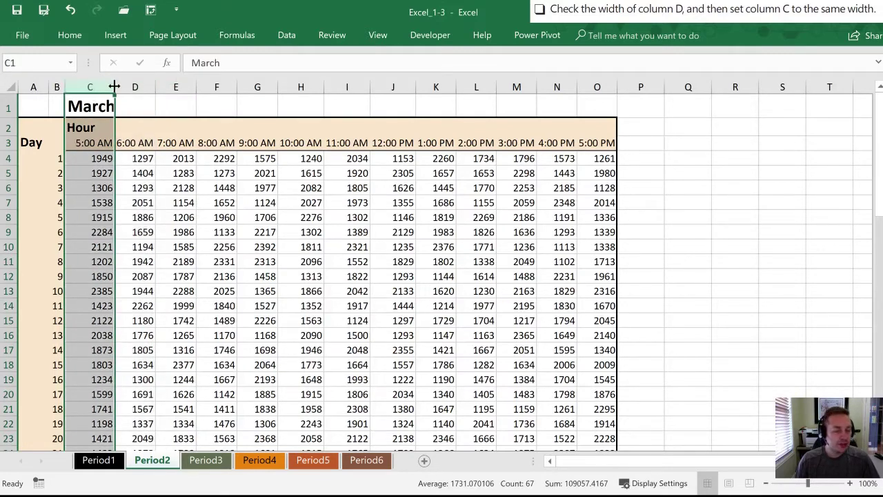
{"action": "left_click_drag", "start_coordinate": [115, 86], "coordinate": [109, 88]}
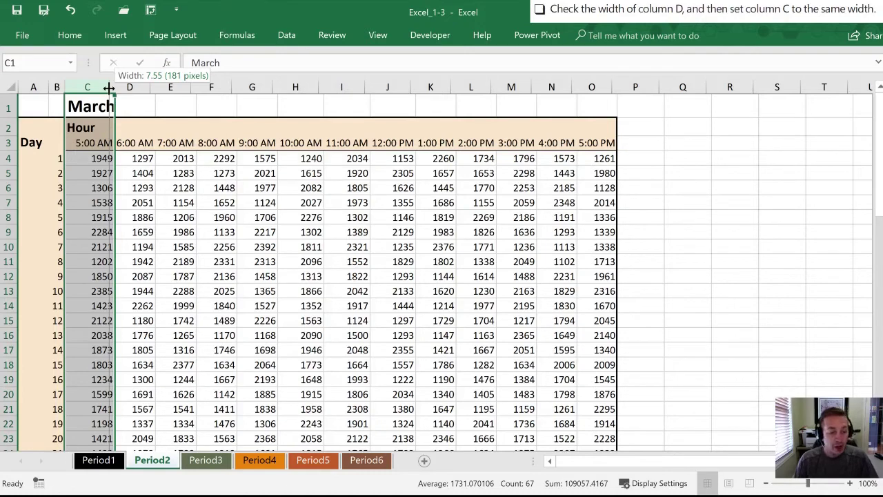
{"action": "left_click_drag", "start_coordinate": [109, 88], "coordinate": [109, 88]}
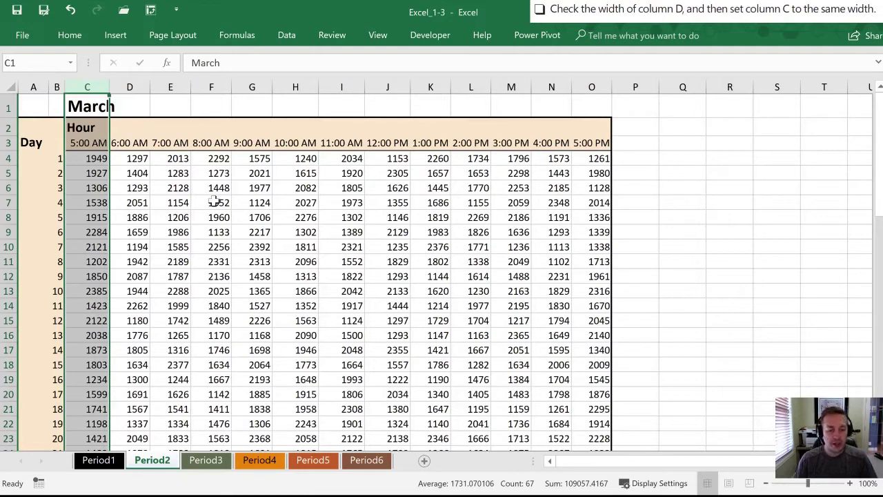
Set the width of column C to exactly 6.86, the same as column D
{"action": "left_click", "coordinate": [67, 37]}
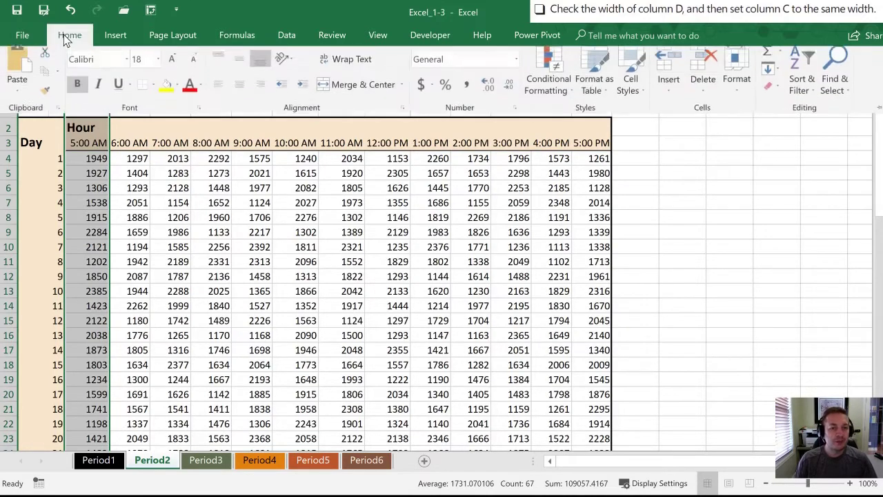
{"action": "left_click", "coordinate": [737, 76]}
{"action": "left_click", "coordinate": [771, 170]}
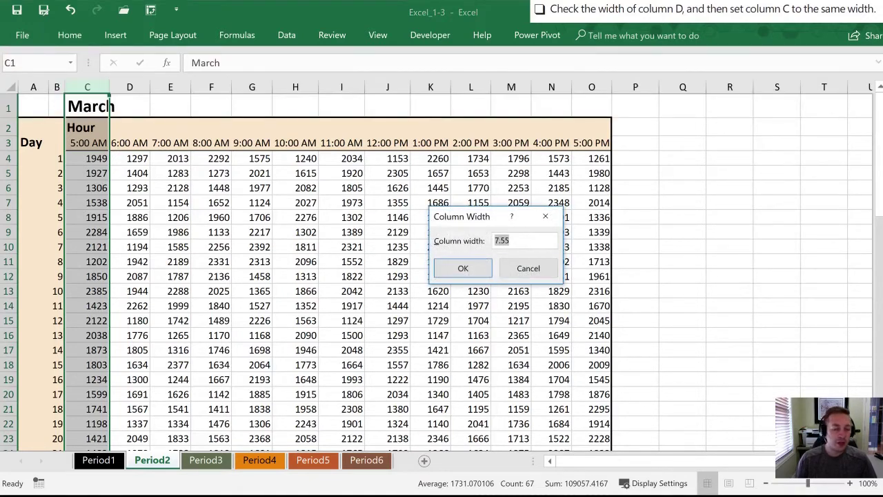
{"action": "type", "text": "6"}
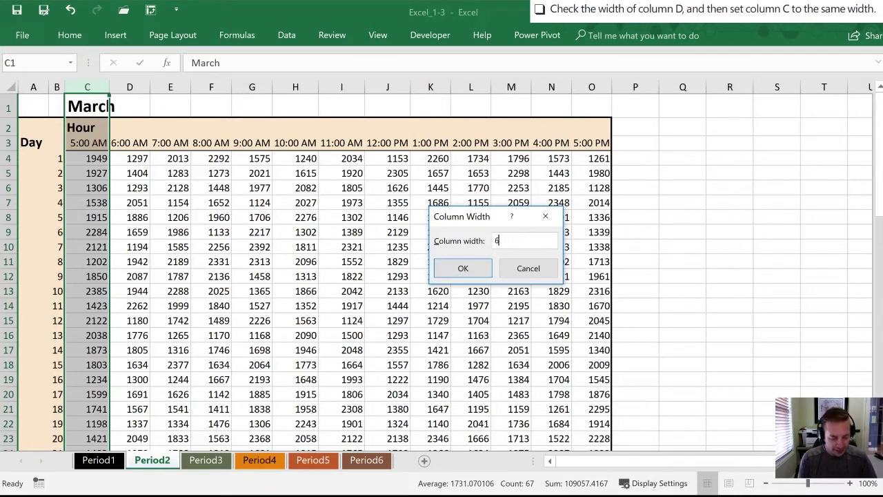
{"action": "type", "text": ".86"}
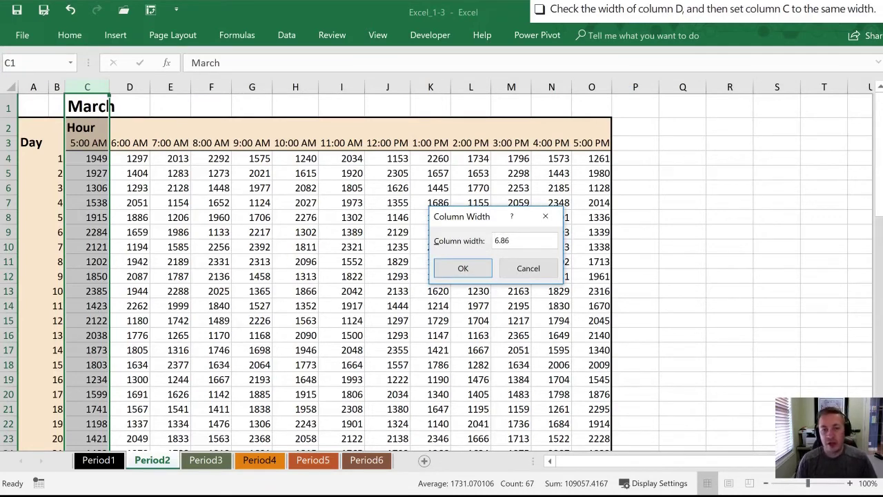
{"action": "left_click", "coordinate": [465, 269]}
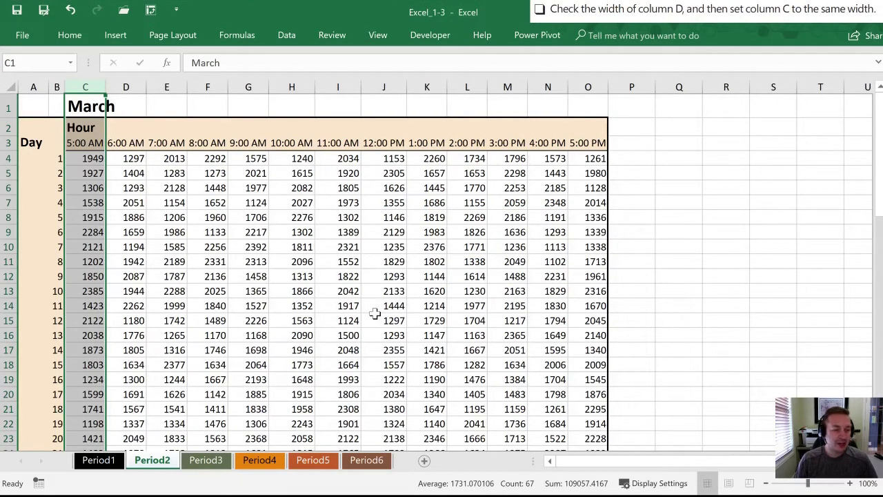
Compare the widths of individual hour columns, including C, D, H and J, to see whether they match
{"action": "left_click", "coordinate": [146, 87]}
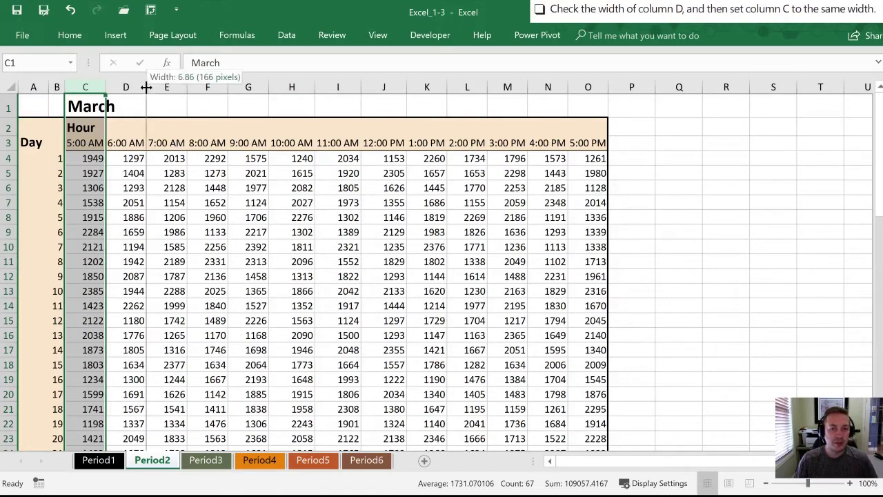
{"action": "left_click", "coordinate": [247, 213]}
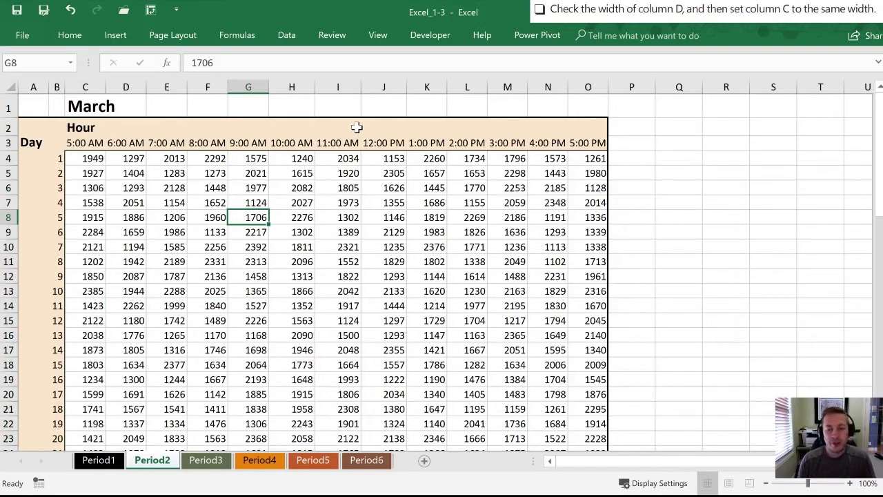
{"action": "left_click", "coordinate": [315, 86]}
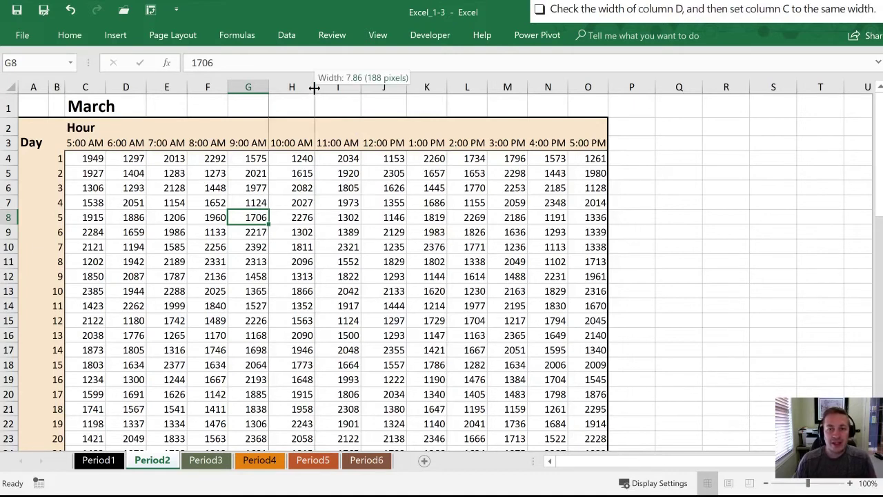
{"action": "left_click", "coordinate": [407, 86]}
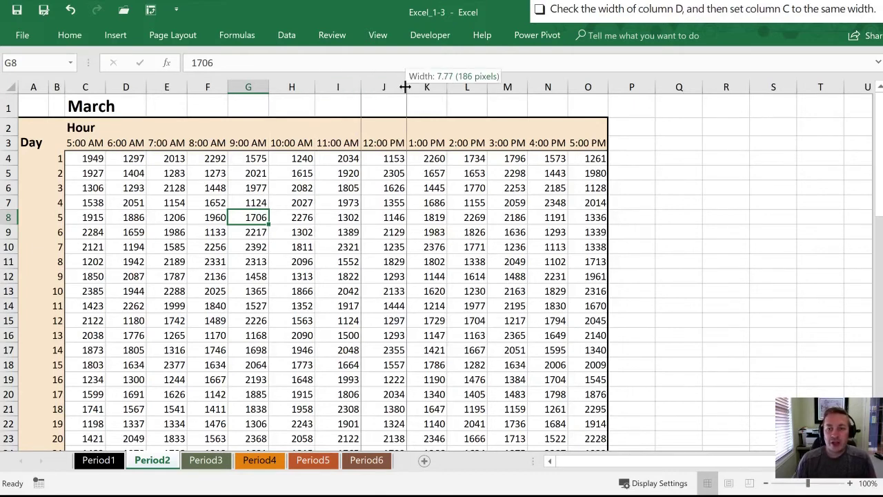
{"action": "left_click", "coordinate": [105, 86]}
{"action": "left_click", "coordinate": [146, 88]}
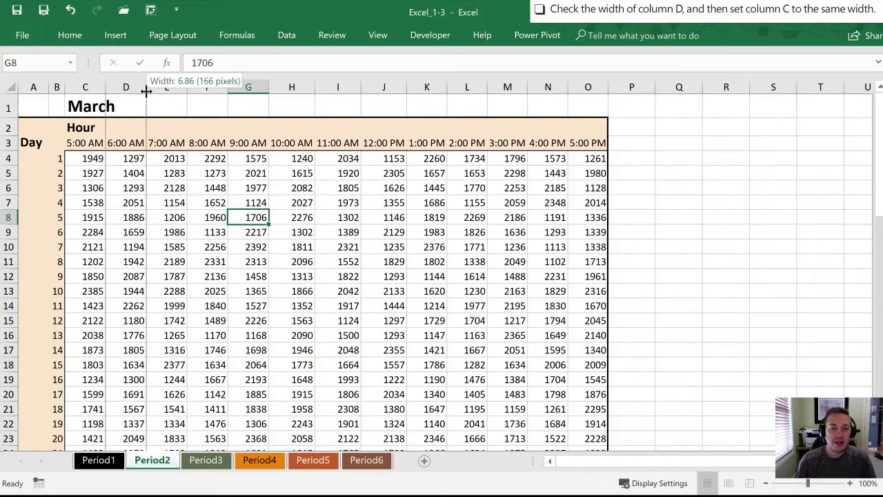
{"action": "left_click", "coordinate": [407, 89]}
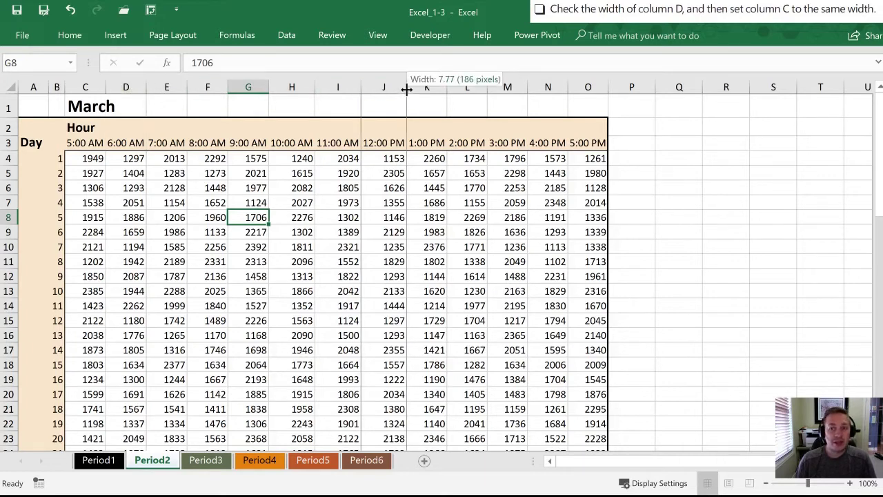
{"action": "left_click", "coordinate": [528, 87]}
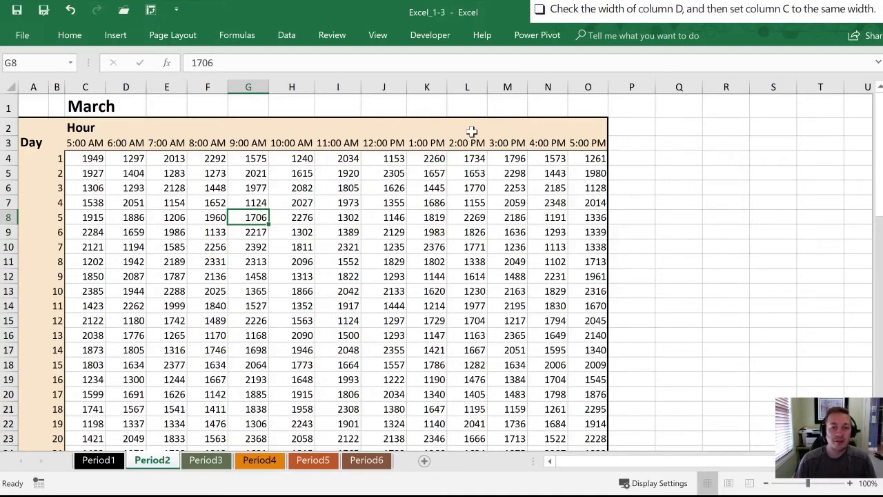
Set columns C through O to a uniform column width of 7.77
{"action": "left_click", "coordinate": [86, 90]}
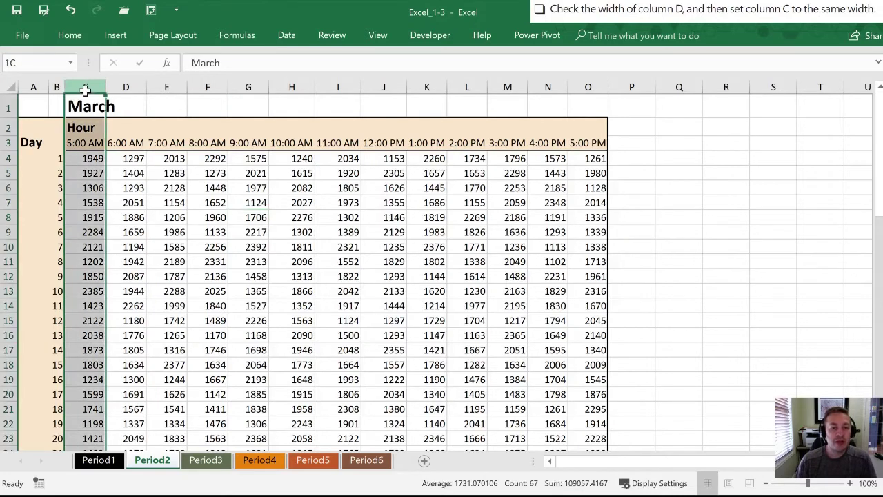
{"action": "left_click_drag", "start_coordinate": [86, 90], "coordinate": [585, 80]}
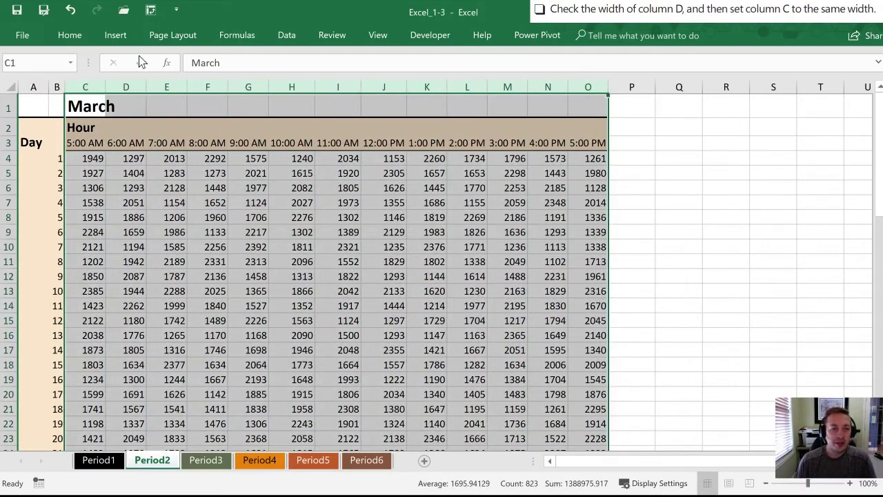
{"action": "key", "text": "alt"}
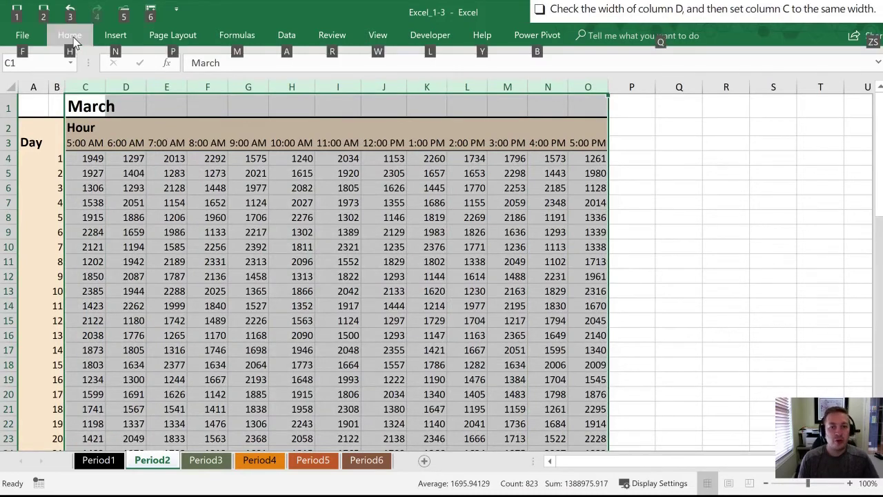
{"action": "key", "text": "h"}
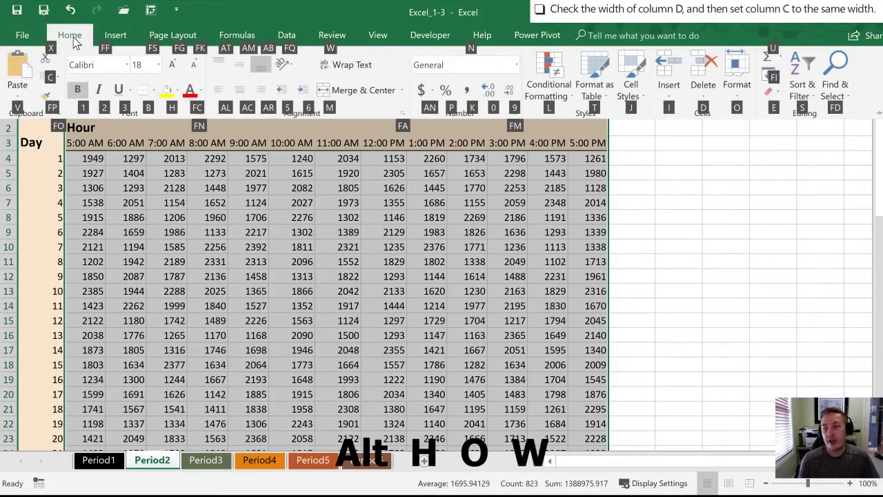
{"action": "key", "text": "o"}
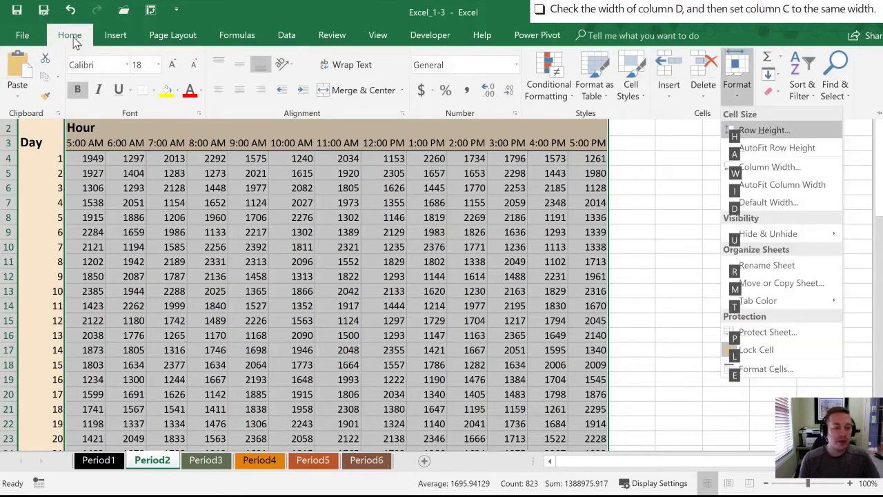
{"action": "key", "text": "w"}
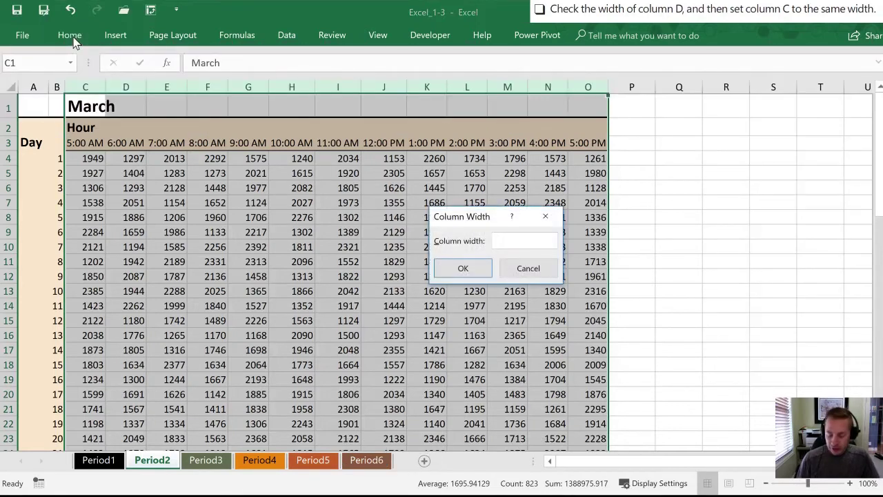
{"action": "type", "text": "7.77"}
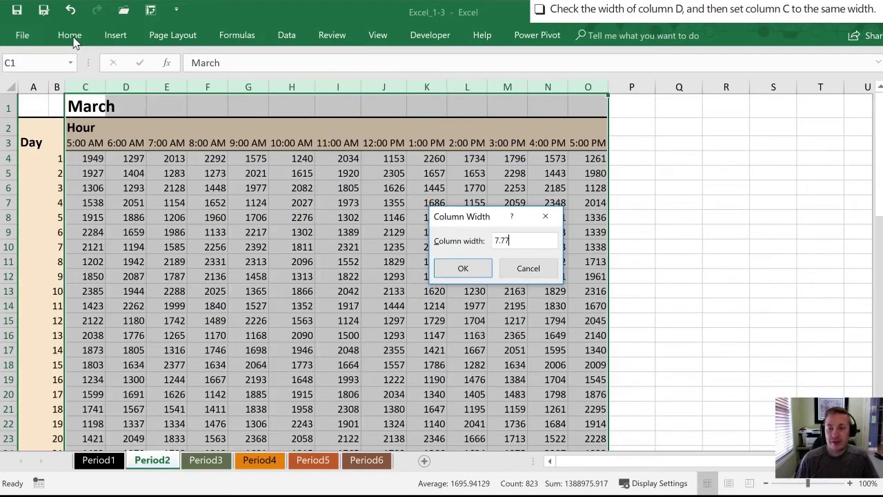
{"action": "key", "text": "Return"}
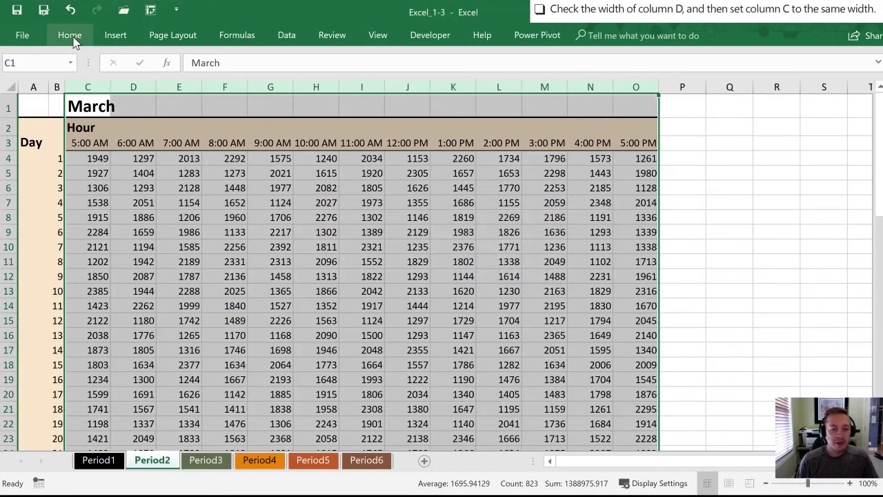